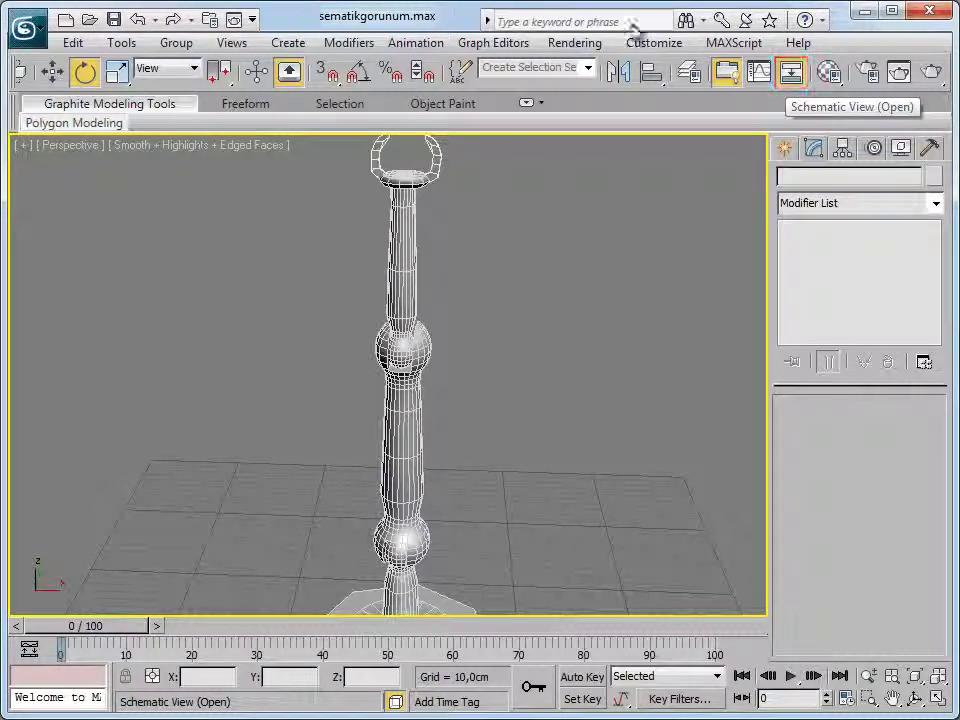
Open Schematic View and close the Display floater to reveal the robot arm's node hierarchy
click(789, 82)
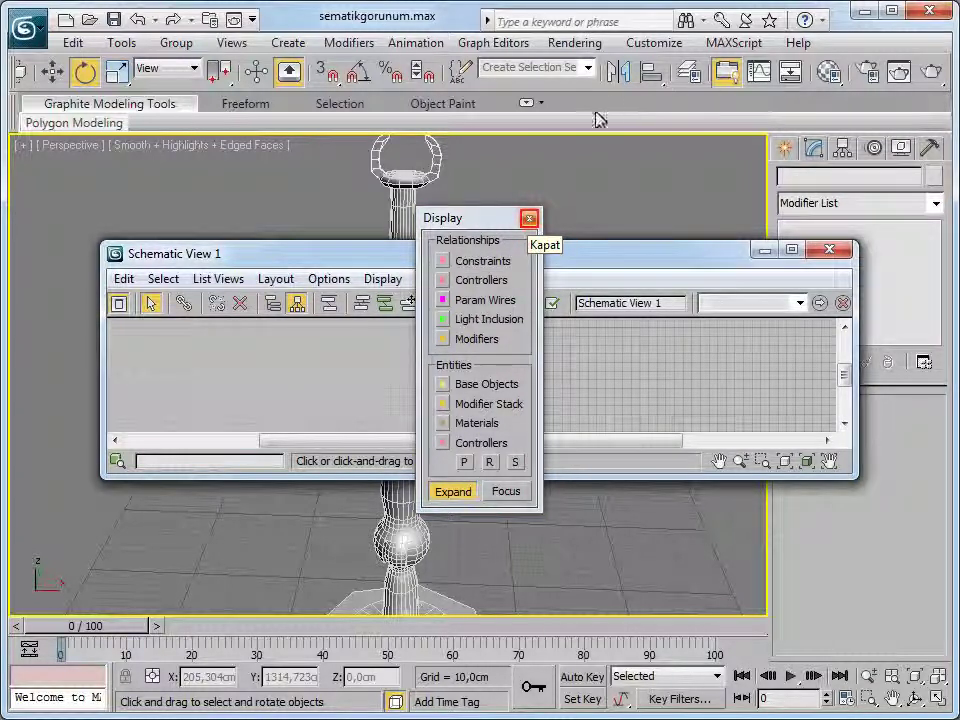
click(529, 219)
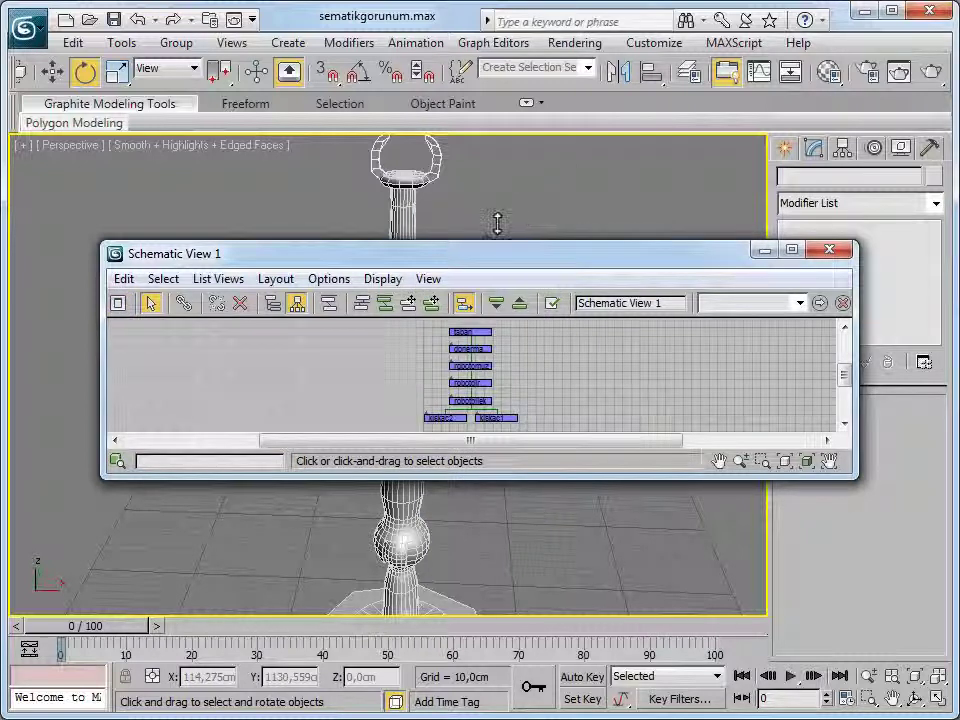
Enlarge the Schematic View window and zoom in on the nodes from taban through kiskac1 and kiskac2
drag(487, 244, 487, 92)
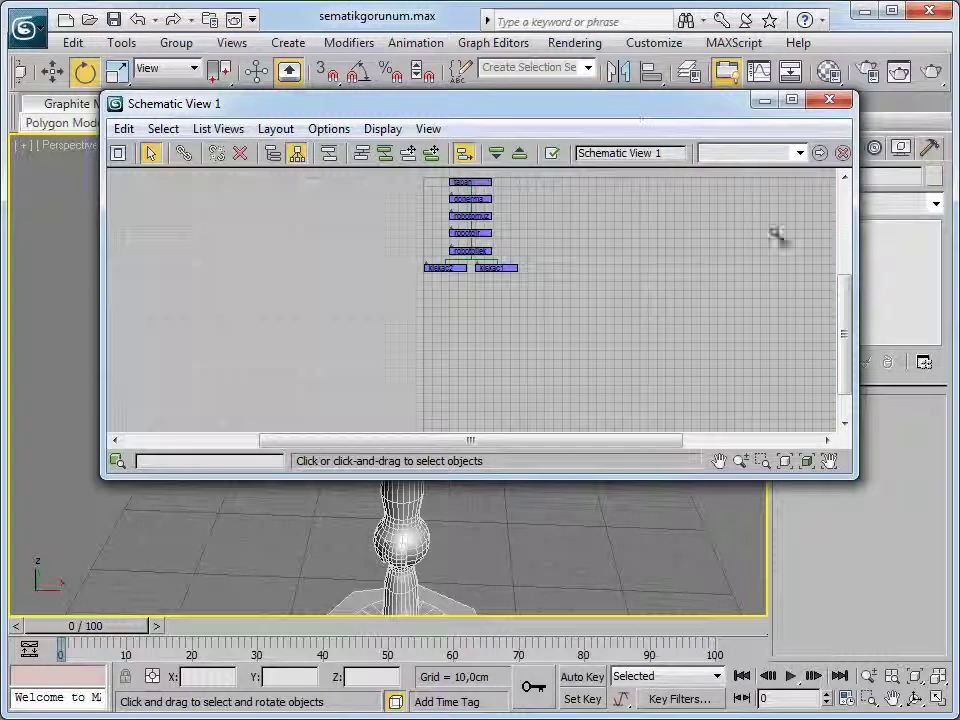
mouse_move(852, 478)
mouse_down()
mouse_move(866, 538)
mouse_move(922, 558)
mouse_up()
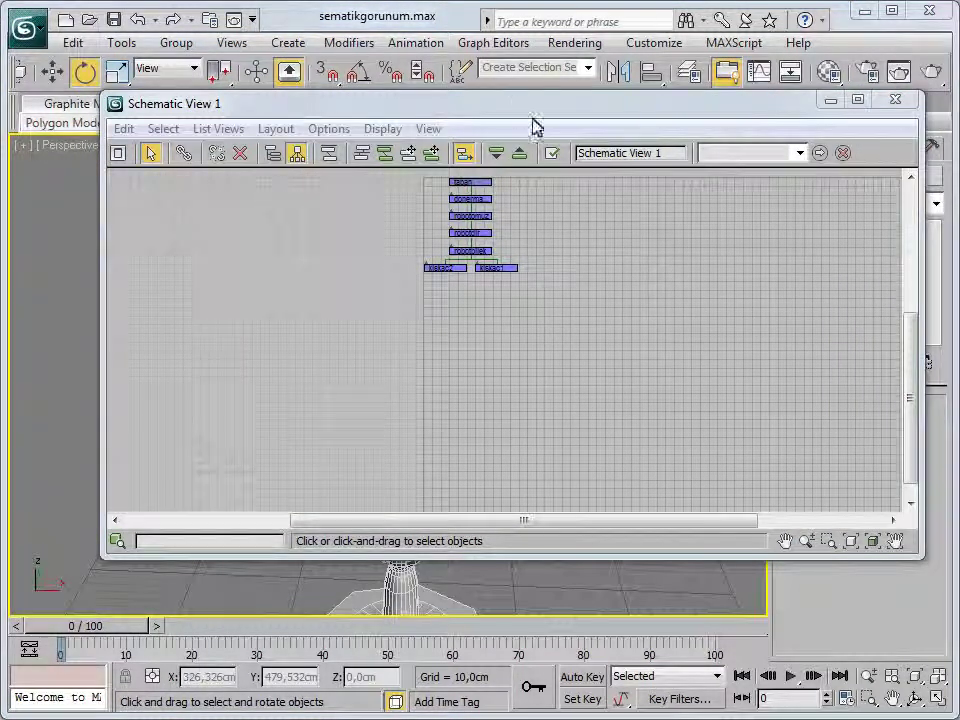
click(671, 410)
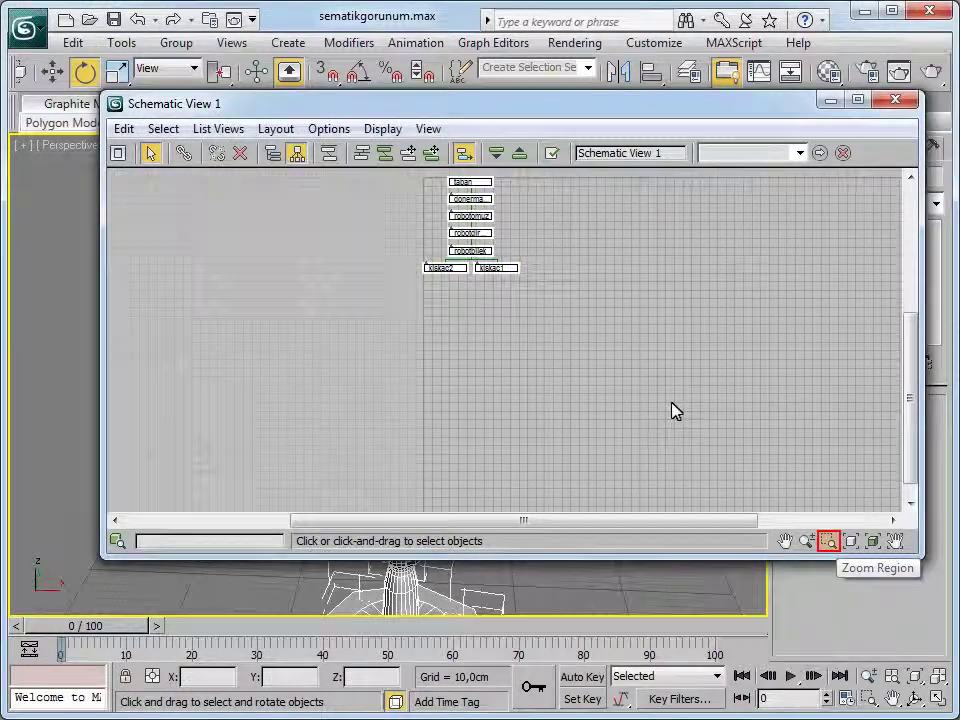
click(828, 541)
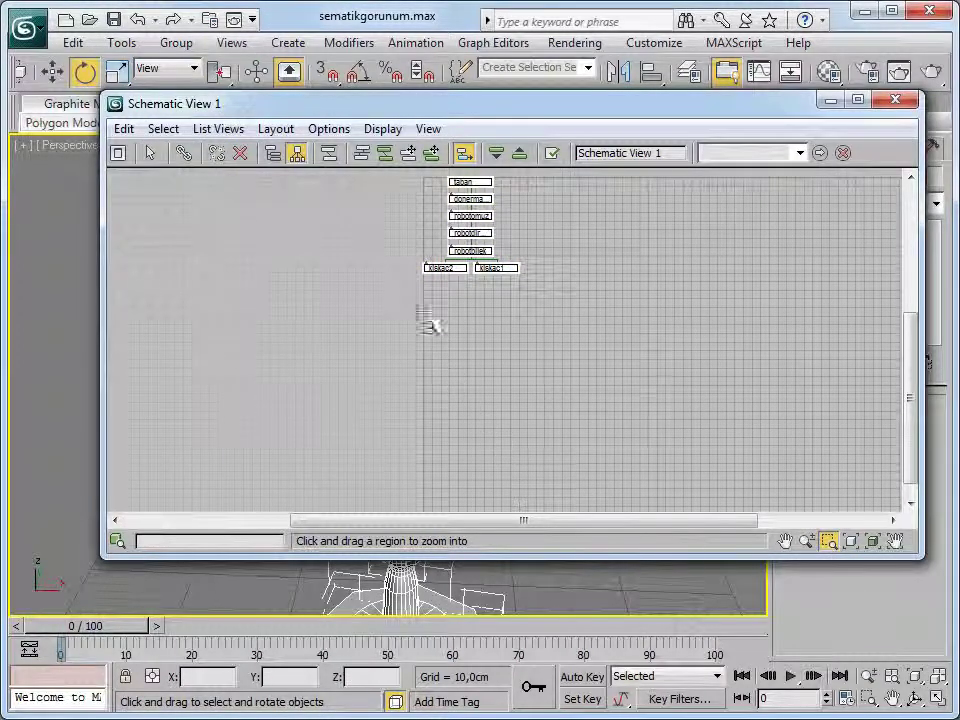
drag(398, 178, 583, 321)
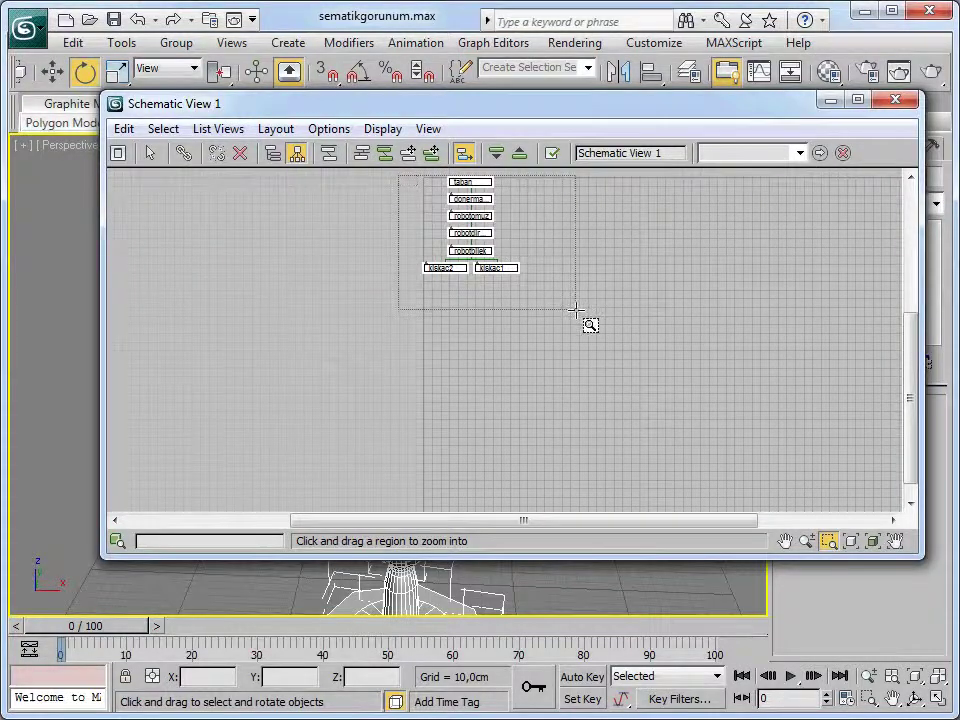
middle_drag(578, 326, 513, 365)
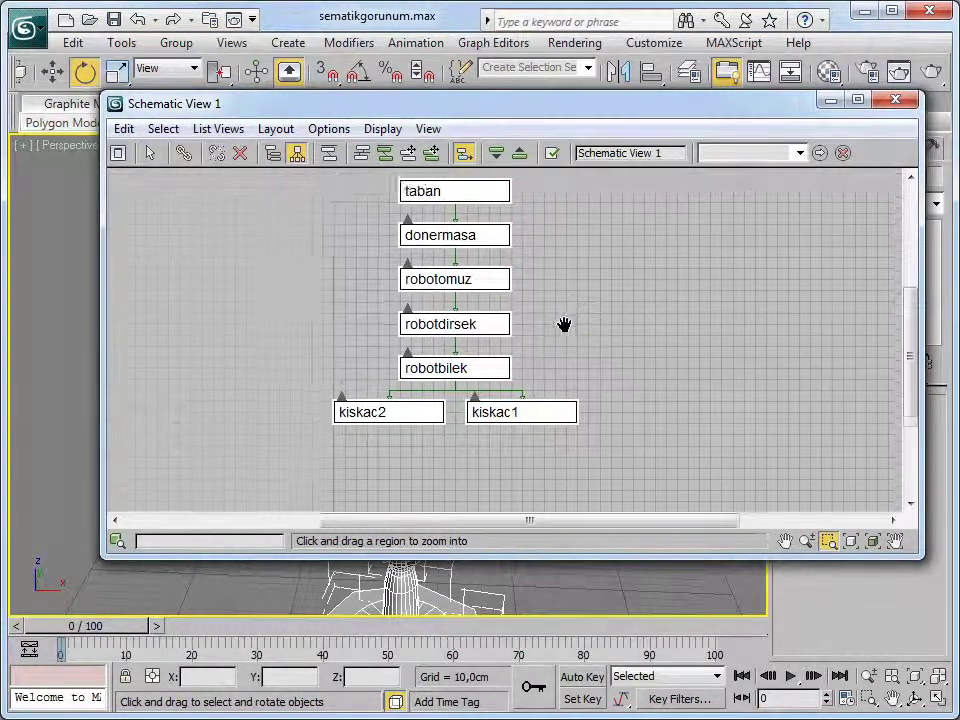
key(Escape)
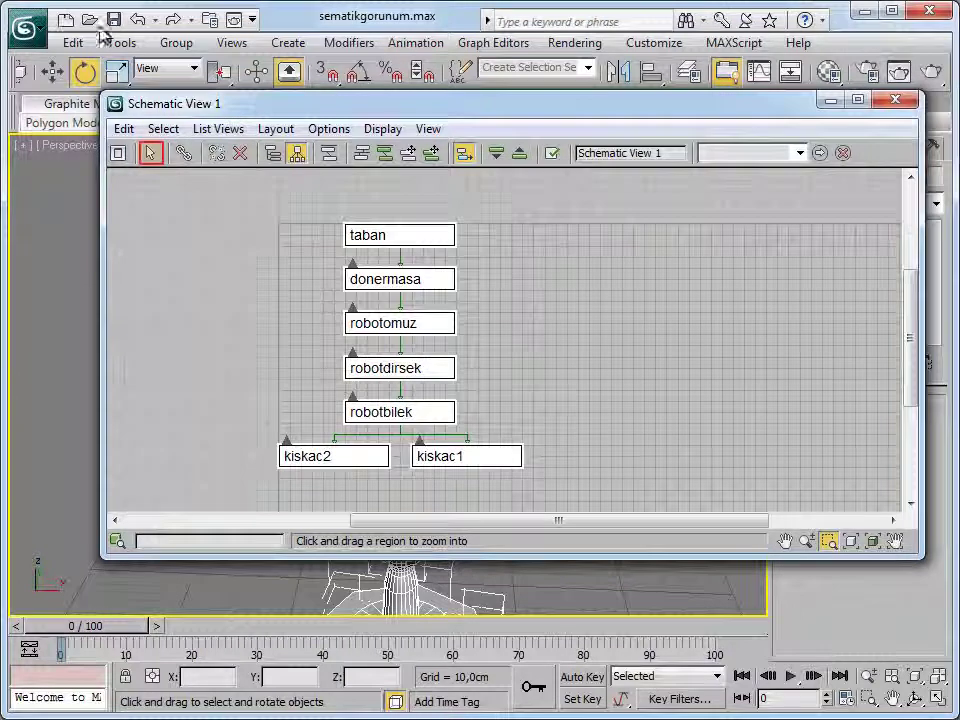
click(152, 156)
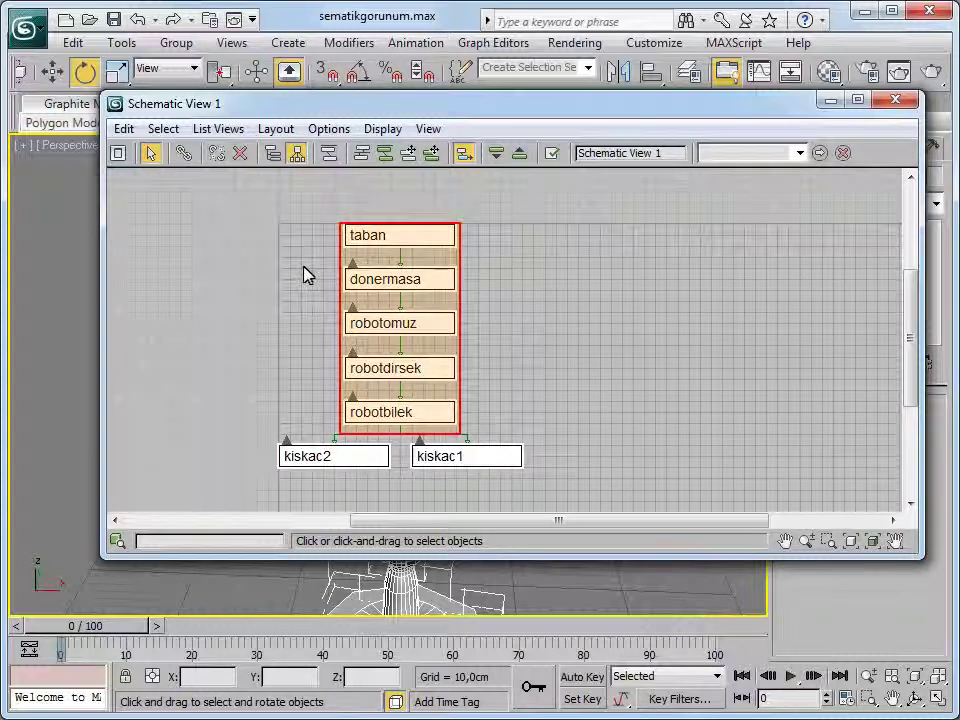
key(ctrl+i)
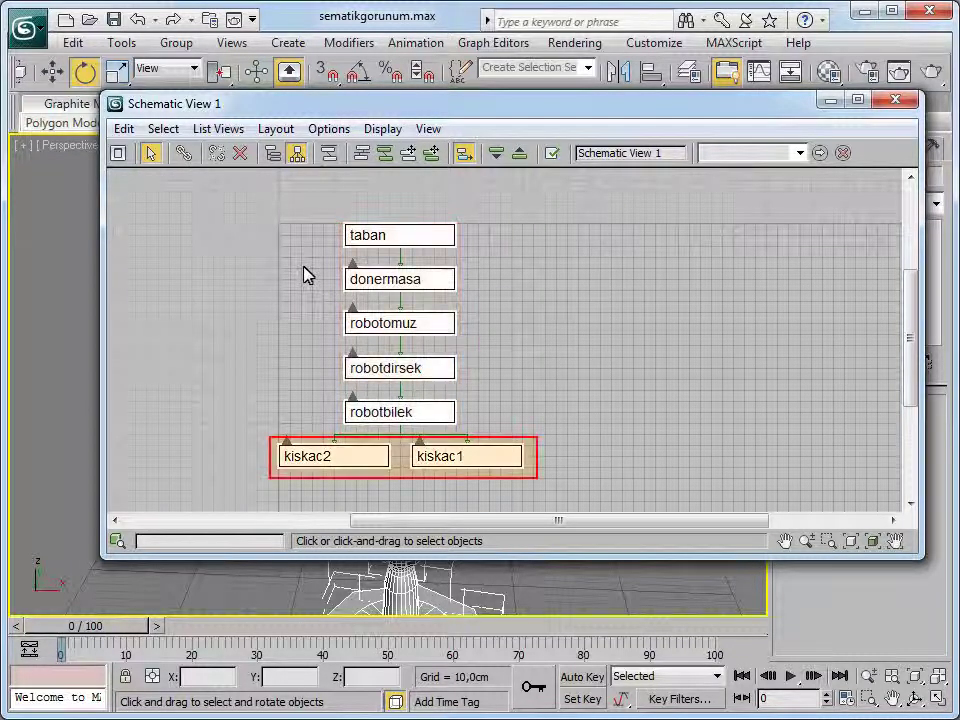
key(ctrl+d)
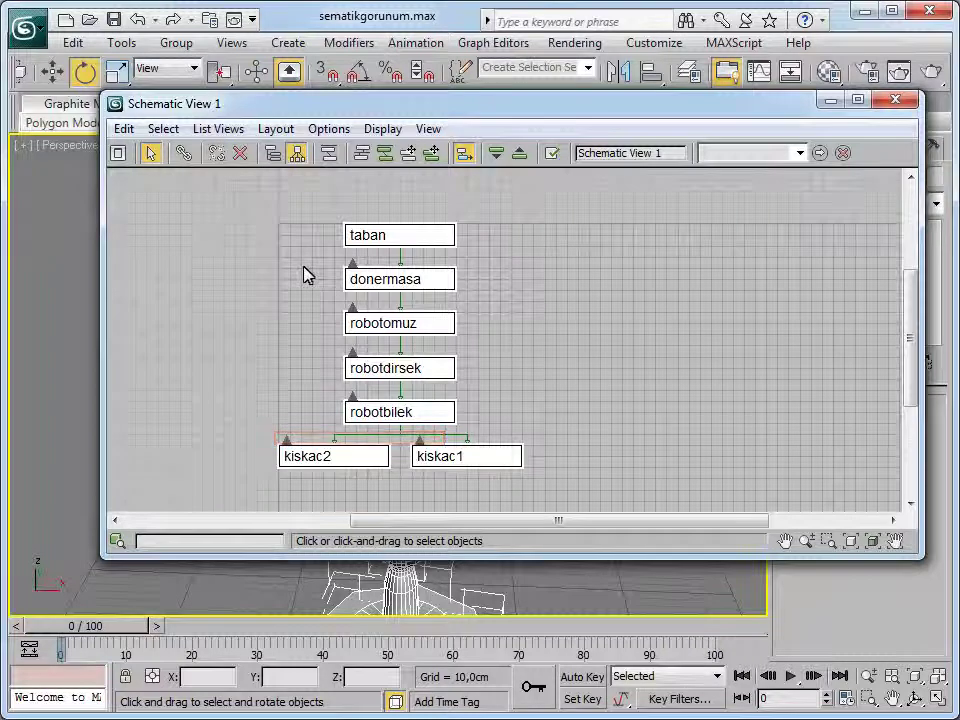
key(ctrl+a)
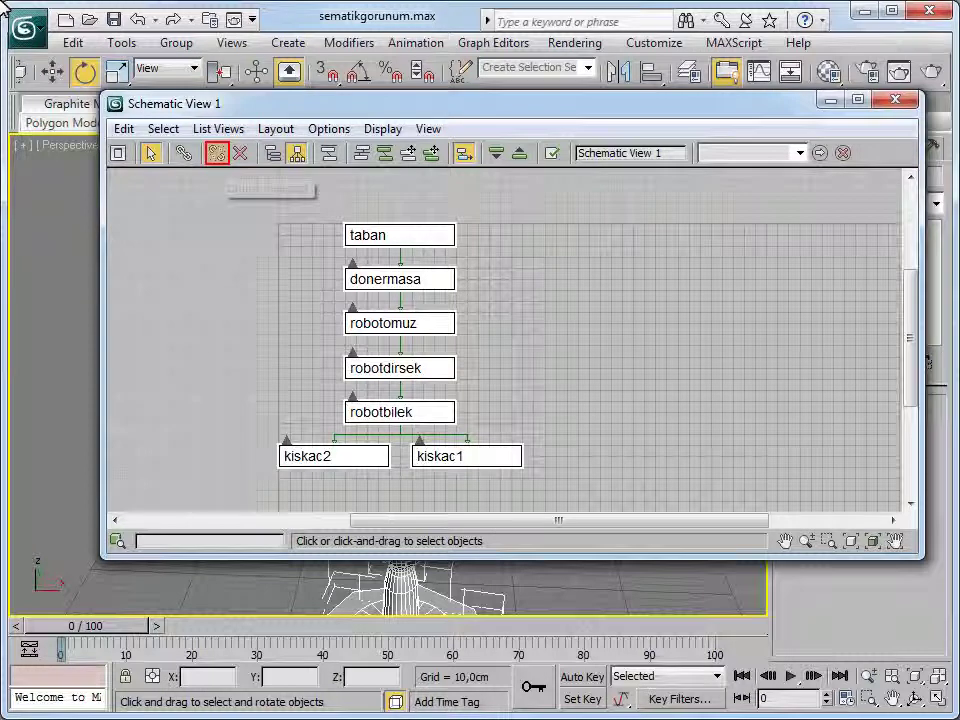
Unlink the robot-arm nodes from their parents and select all the separated boxes
click(218, 156)
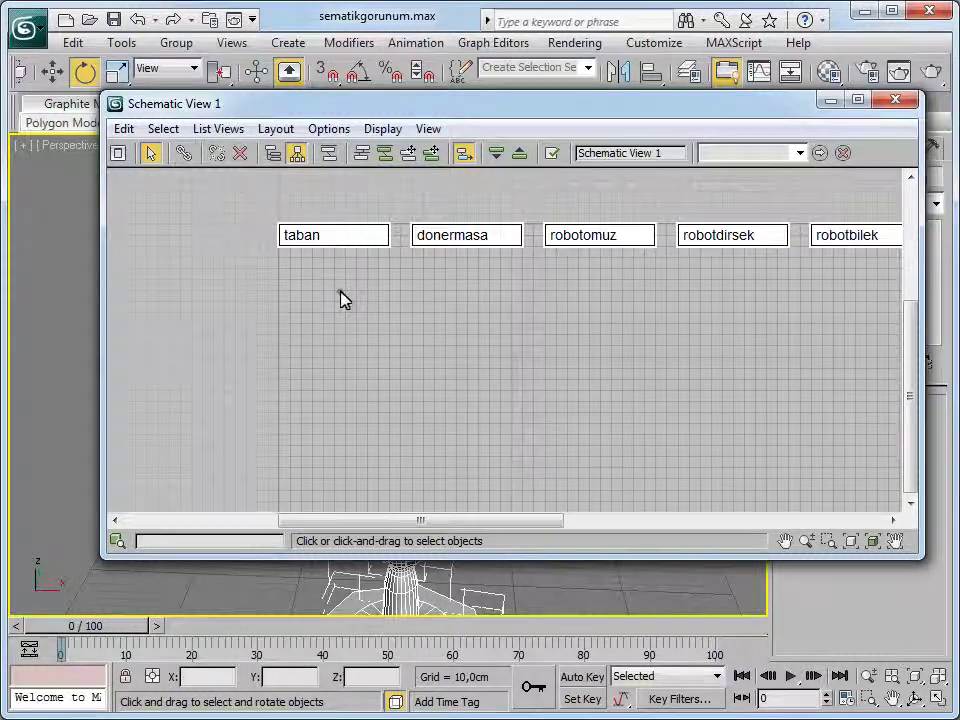
key(ctrl+a)
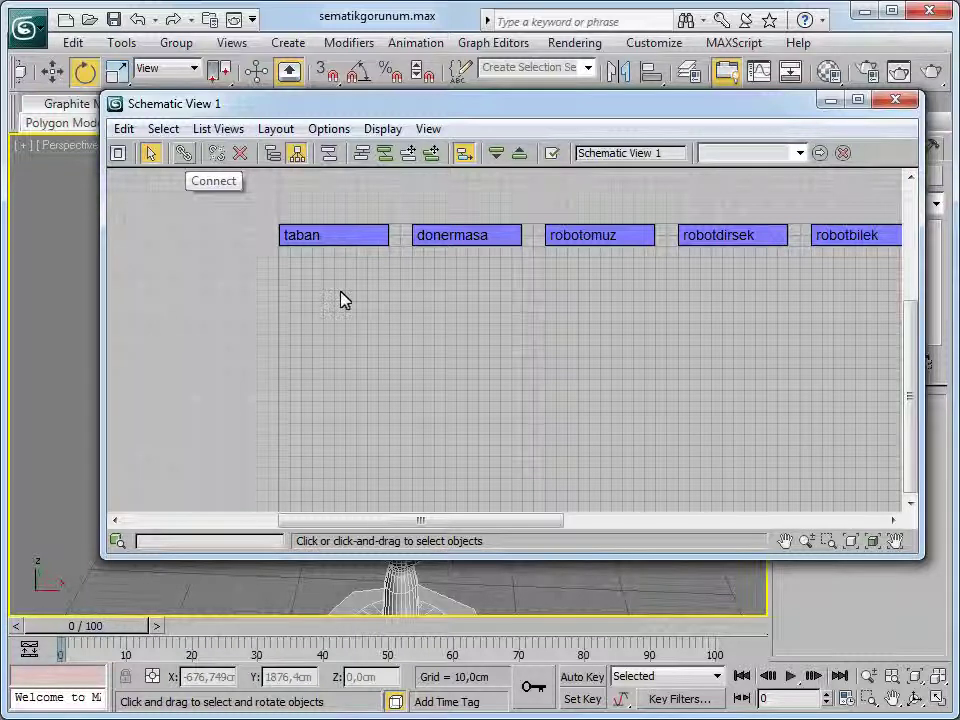
key(c)
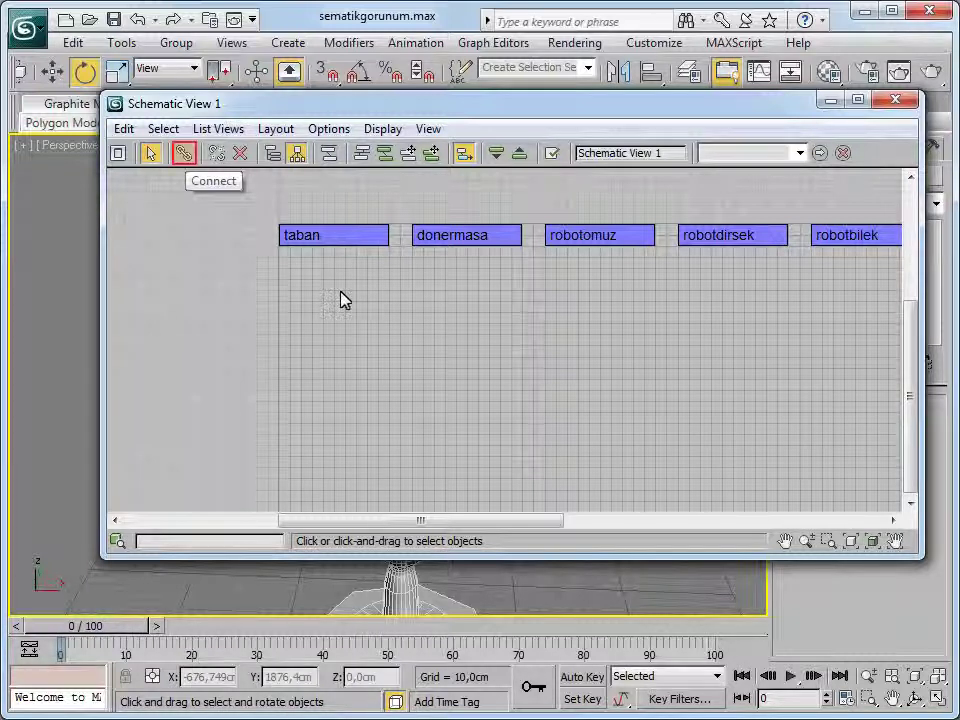
Link taban under donermasa, then chain robotomuz, robotdirsek and robotbilek each under the previous node
click(184, 153)
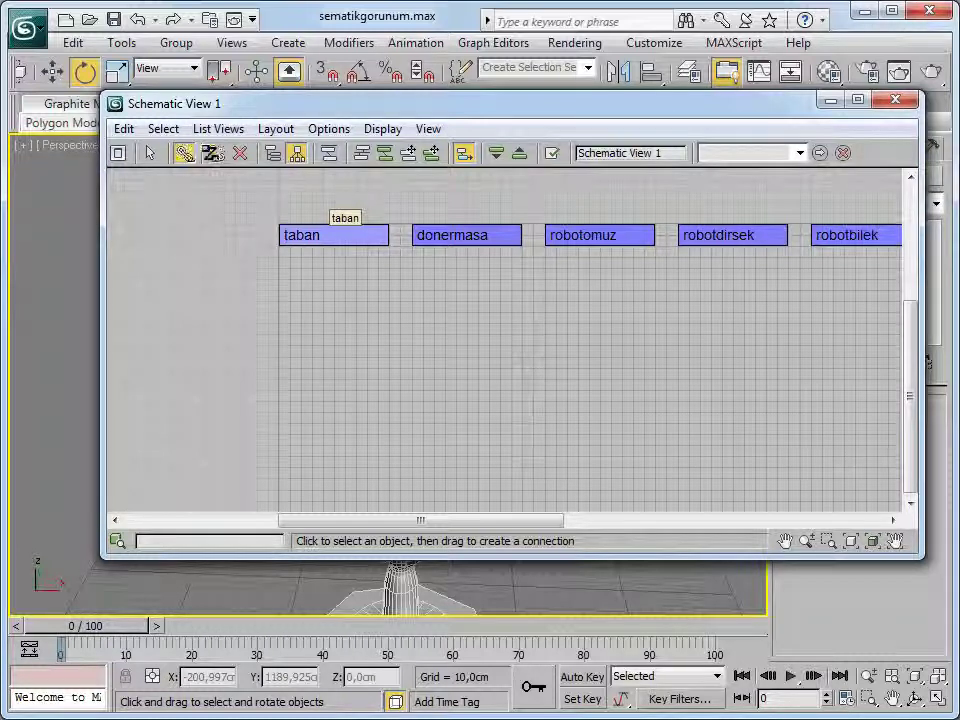
drag(330, 232, 424, 232)
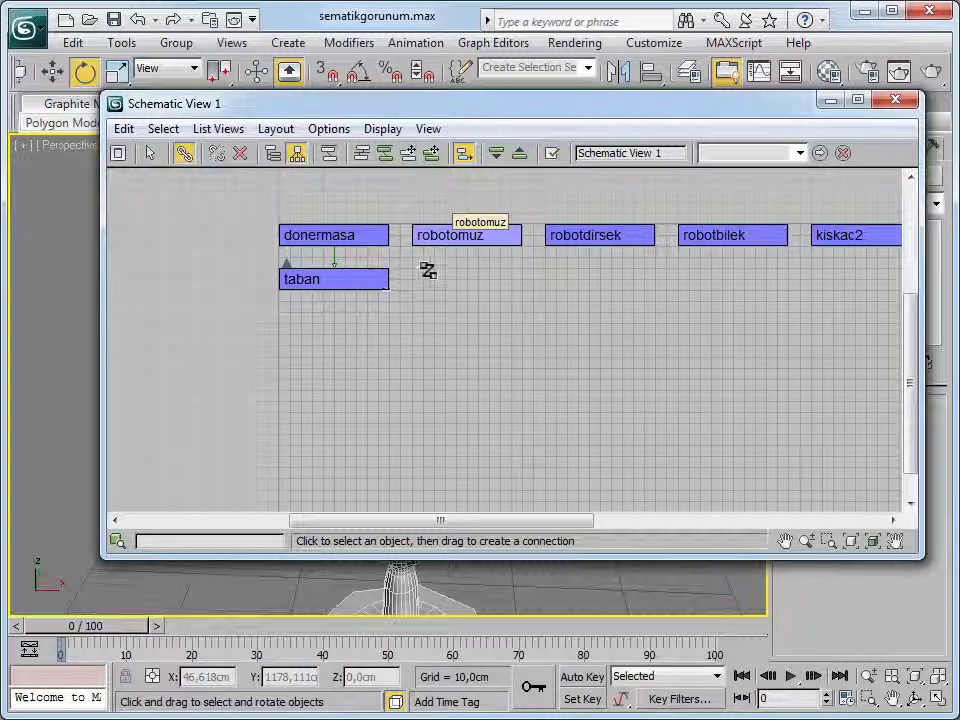
drag(452, 236, 357, 282)
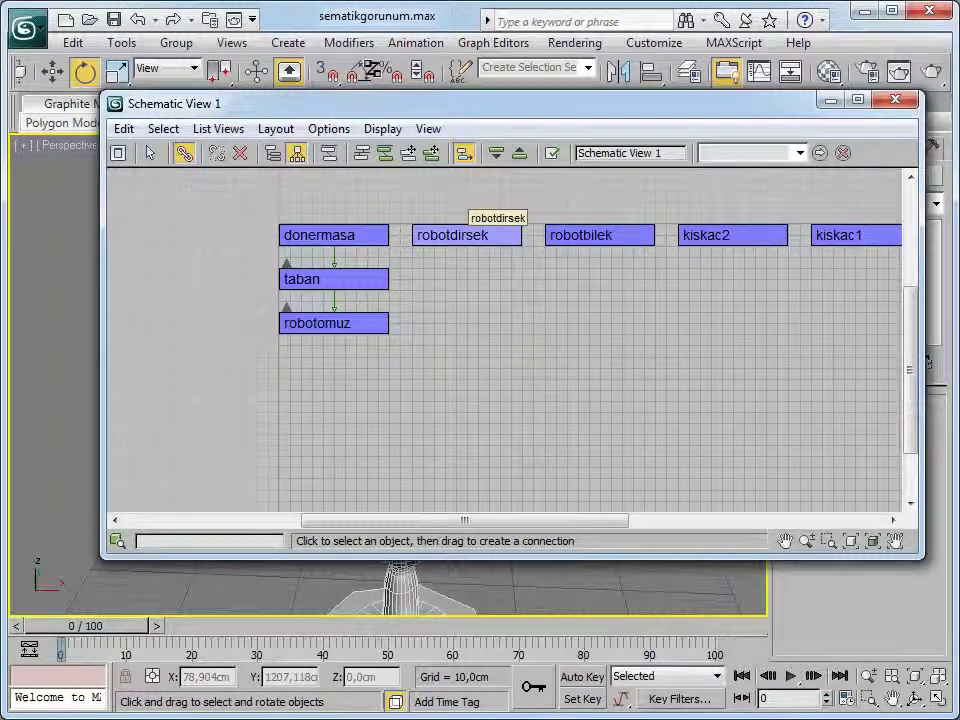
drag(466, 232, 360, 321)
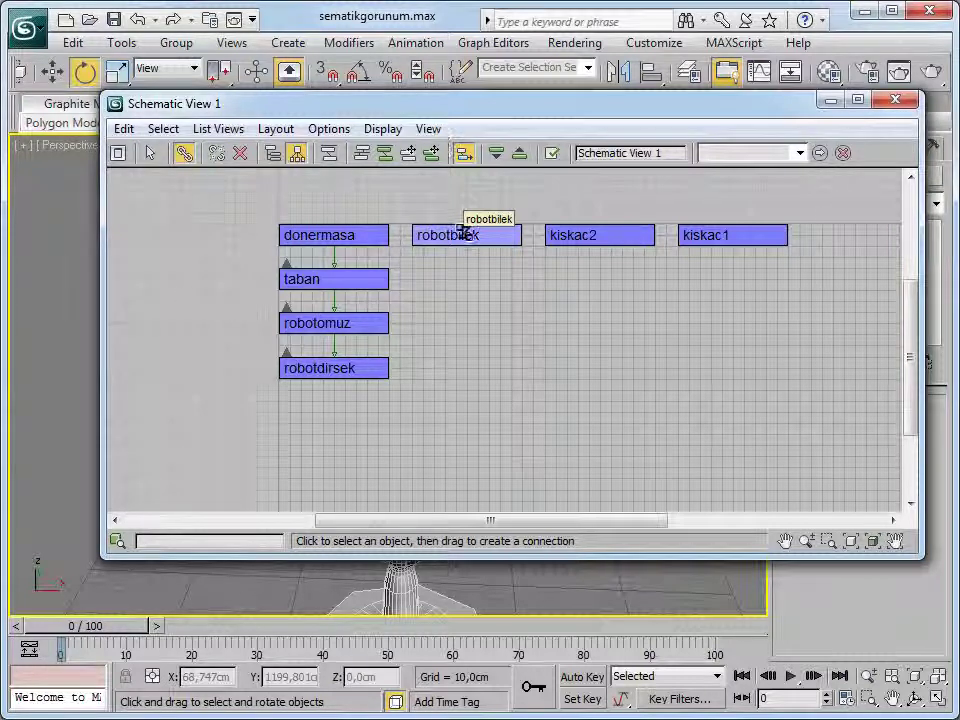
drag(463, 232, 345, 368)
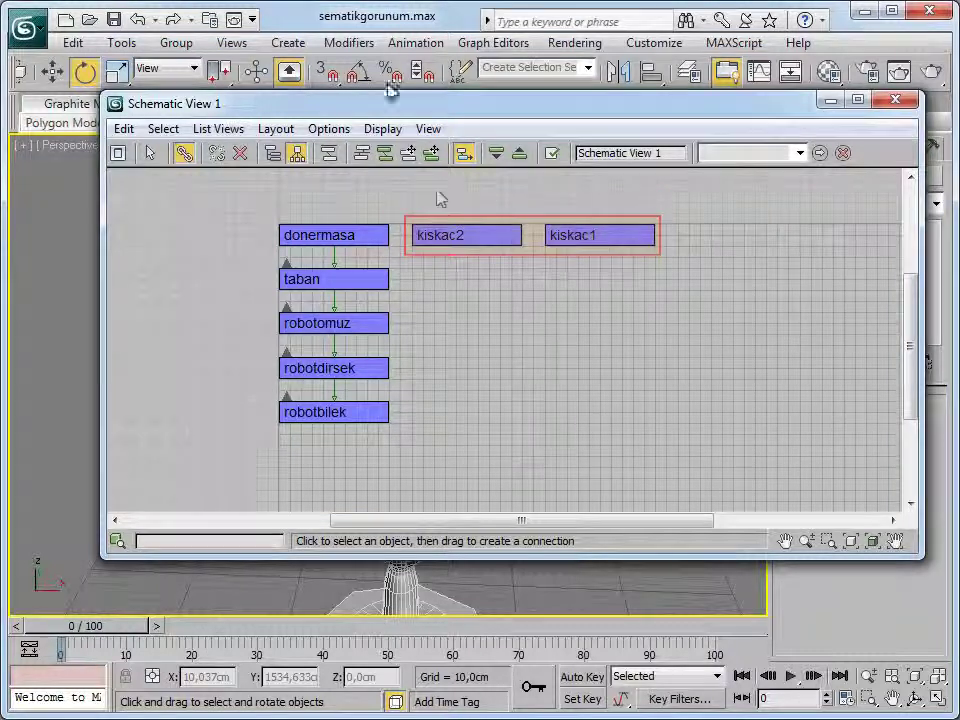
Link both kiskac1 and kiskac2 under robotbilek and clear the selection
drag(438, 194, 639, 285)
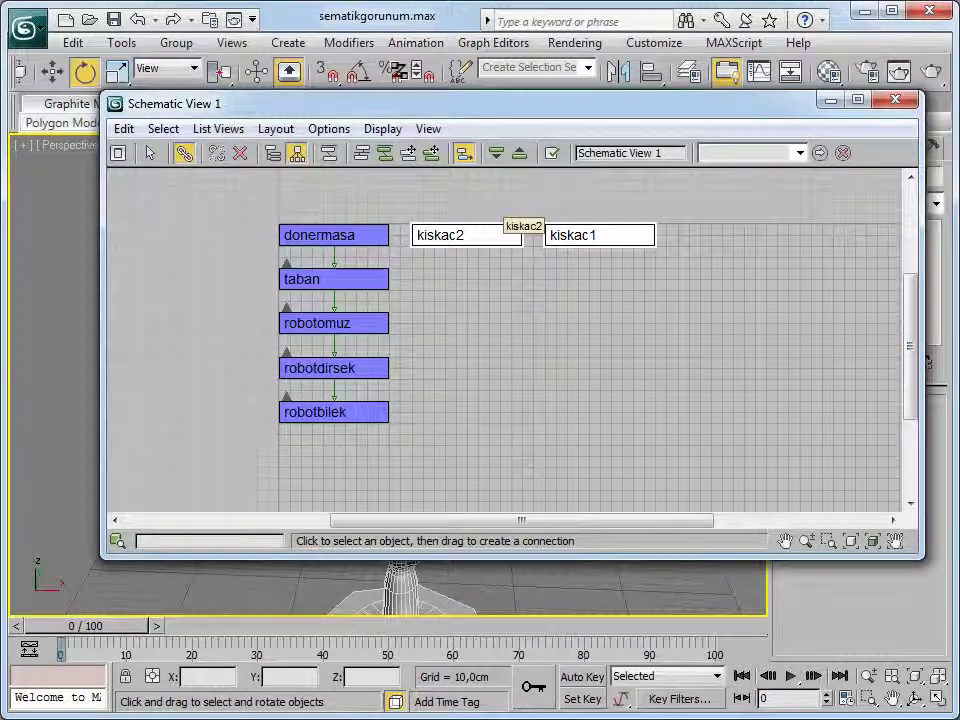
drag(505, 236, 351, 409)
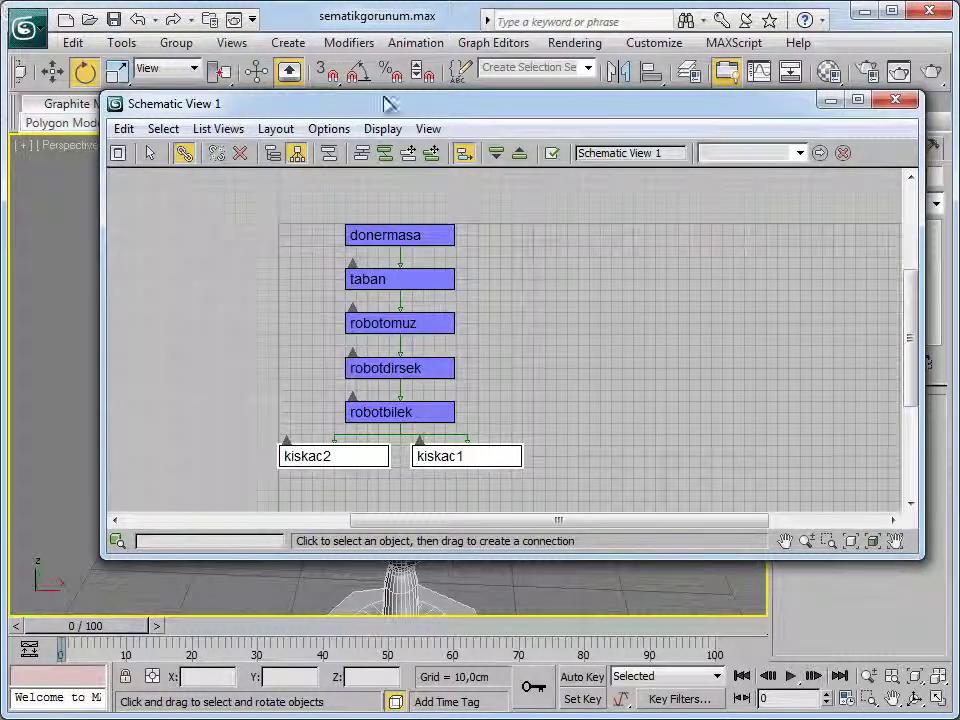
click(527, 420)
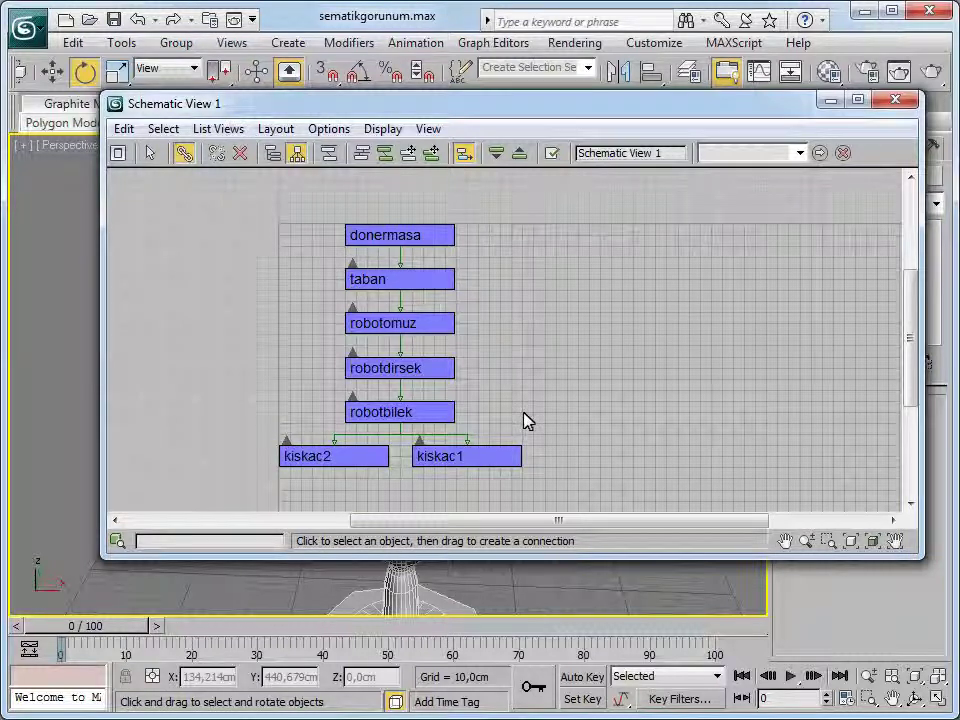